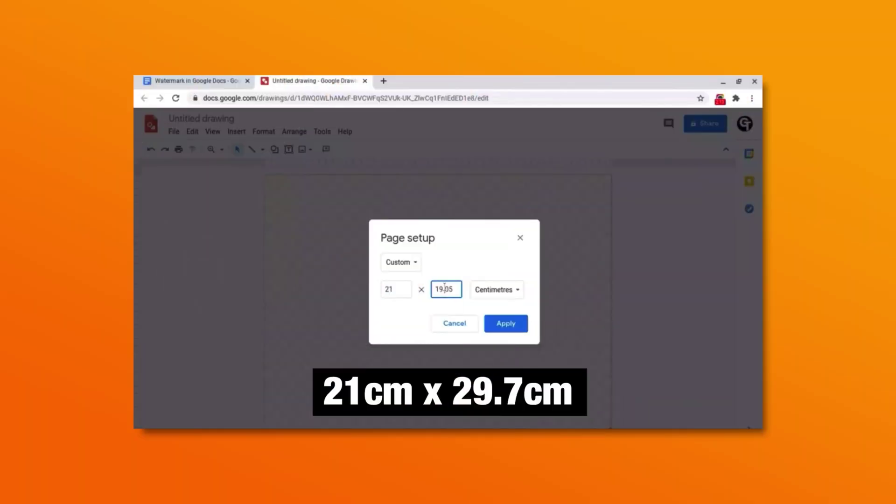
- Apply a 21 × 29.7 cm page, upload the Google Tutorials logo, and shrink it to fit
type("29.7")
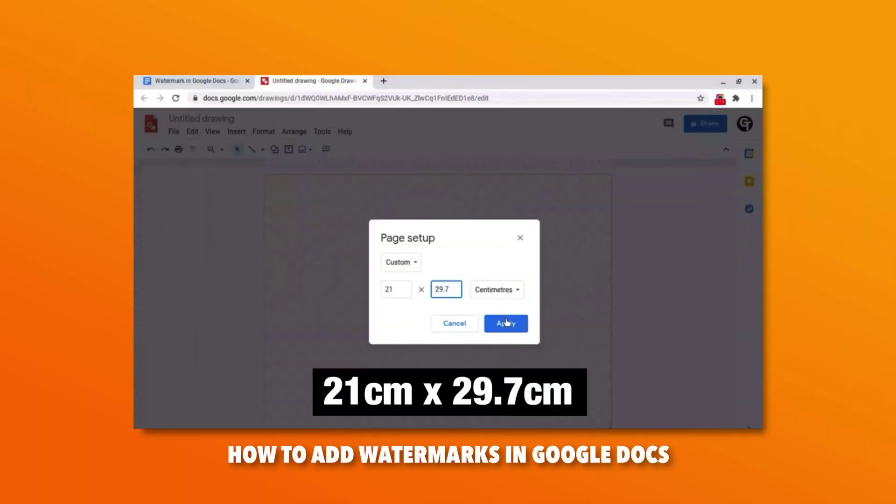
left_click(506, 323)
left_click(302, 149)
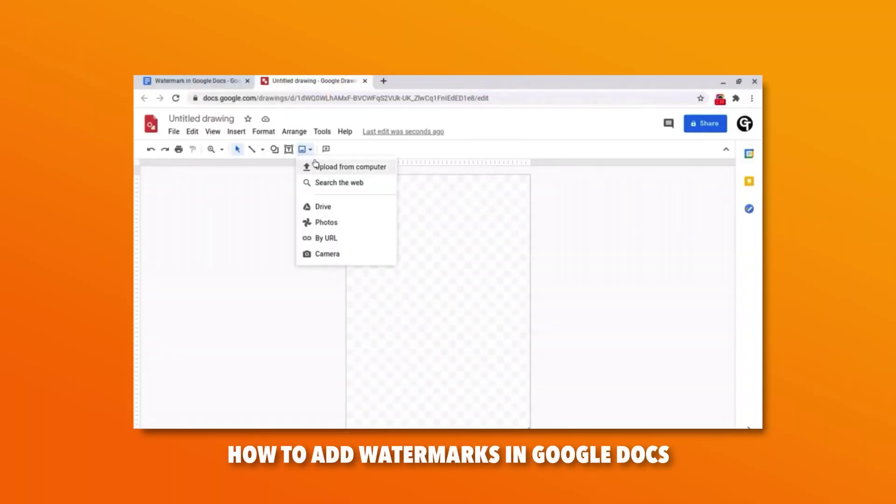
left_click(322, 166)
left_click(263, 236)
double_click(416, 200)
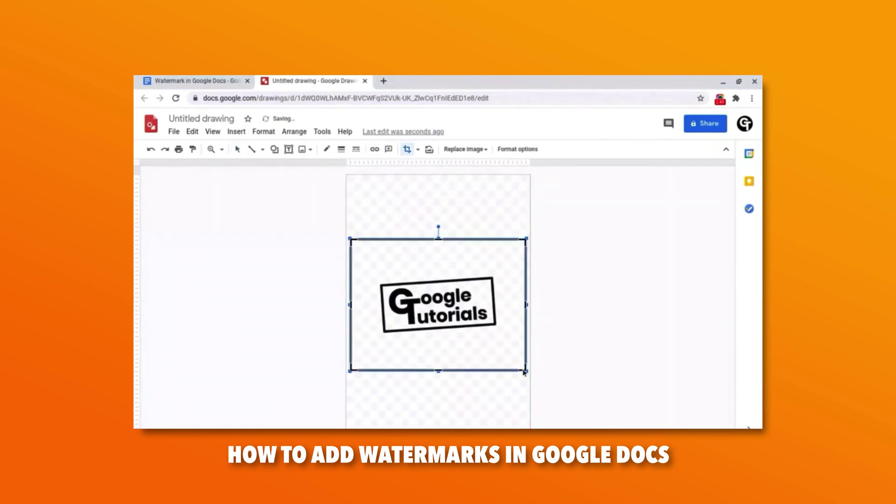
left_click_drag(526, 371, 504, 356)
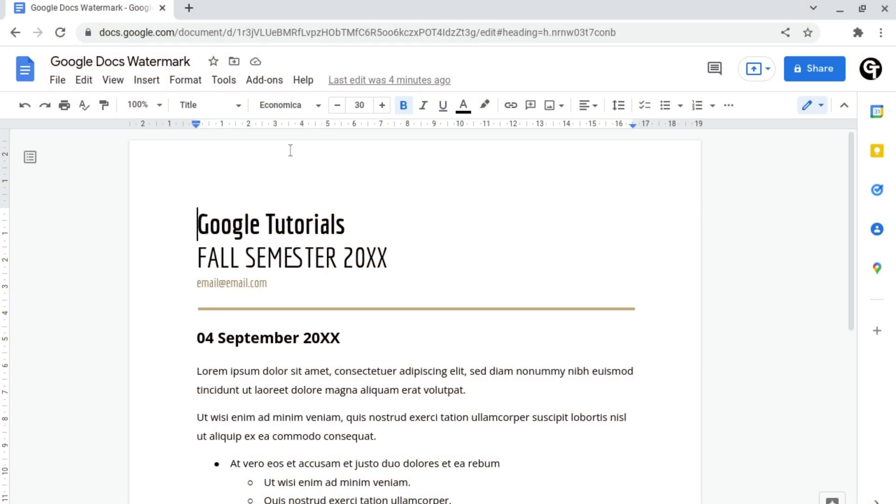
- Open the Watermark panel from the Insert menu, showing its image watermark options
left_click(147, 80)
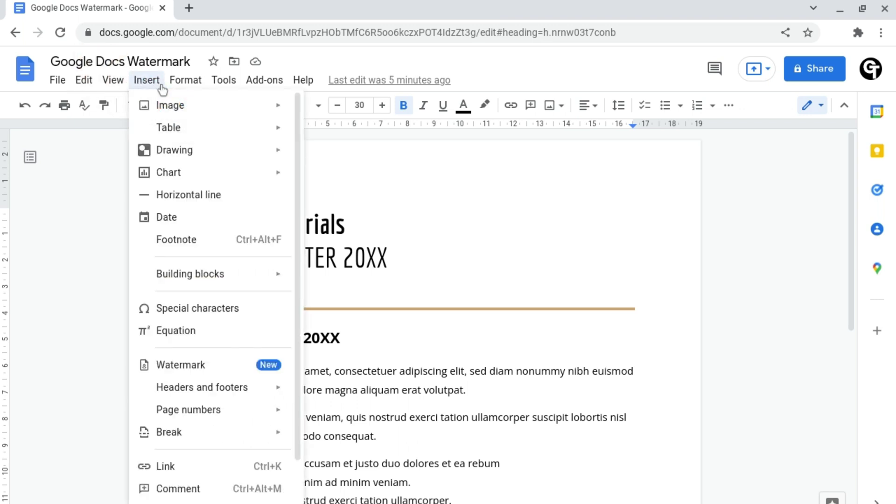
left_click(177, 365)
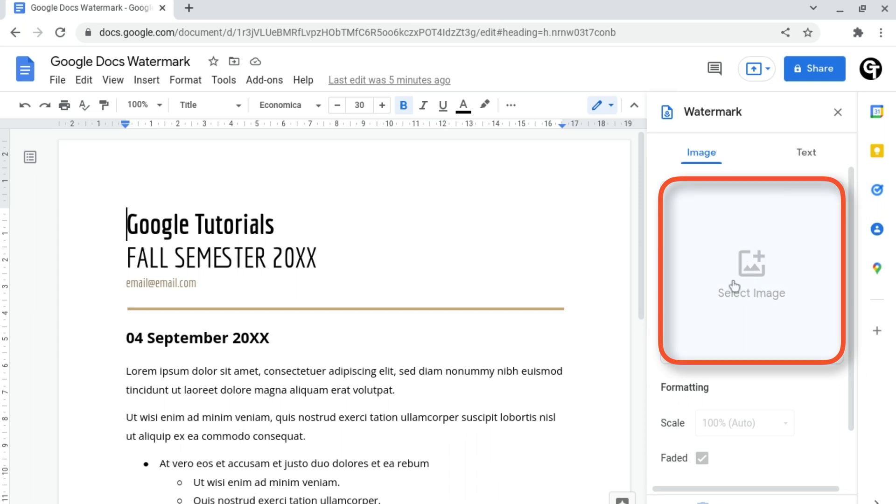
- Choose the Google Tutorials logo from Drive's Recent images and insert it as the watermark
left_click(754, 268)
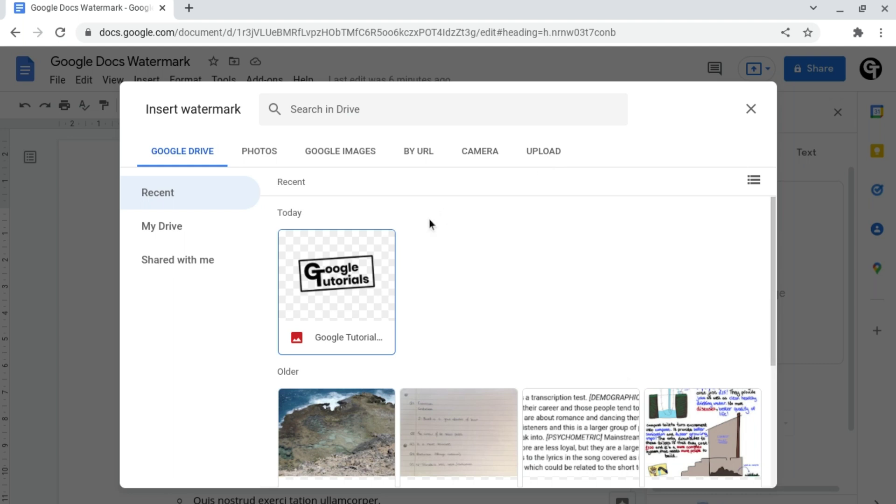
left_click(329, 285)
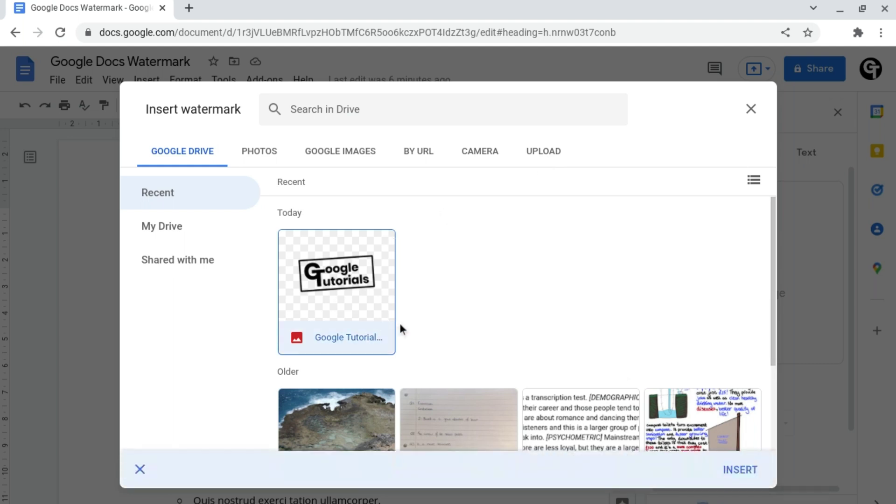
left_click(738, 470)
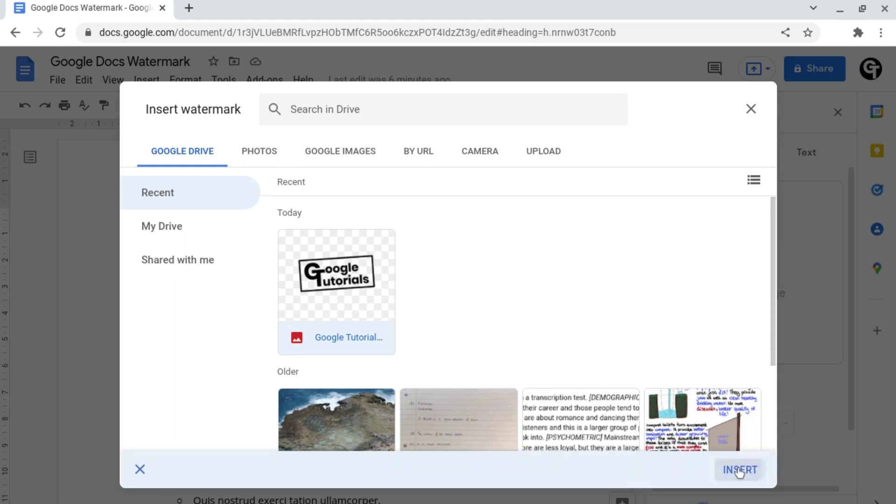
scroll(421, 319, "down", 4)
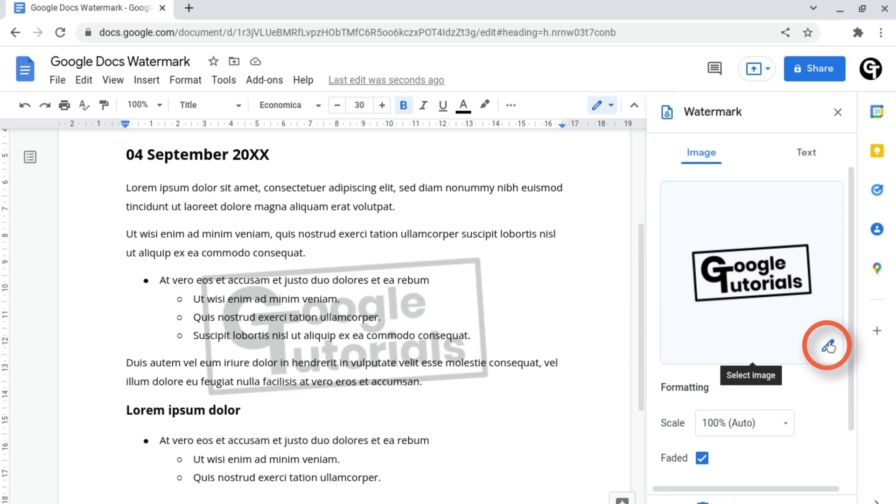
- Untick and re-tick Faded to compare the solid and faded logo watermark
scroll(830, 358, "down", 2)
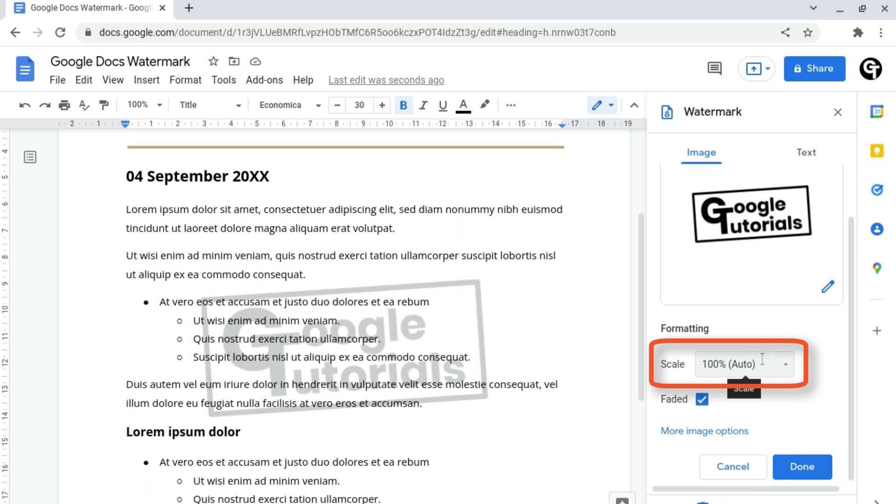
left_click(702, 400)
left_click(702, 400)
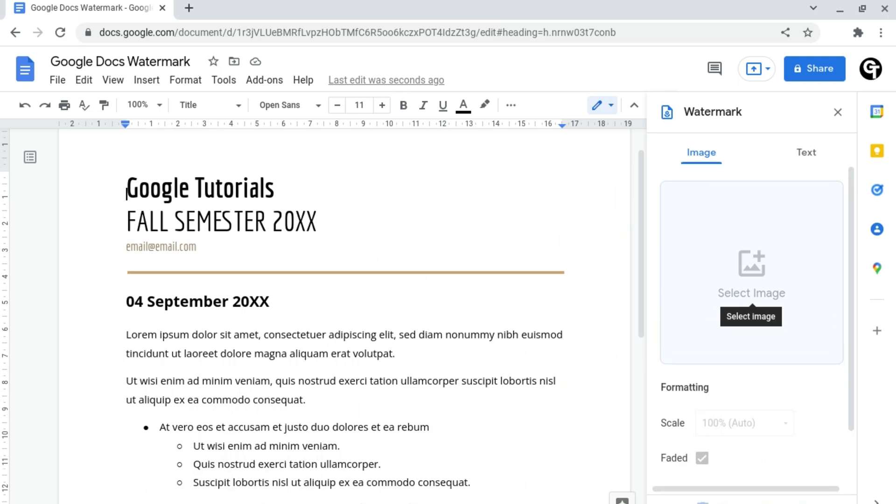
- Create a text watermark reading 'Google Tutorials' in the Poppins font
left_click(811, 162)
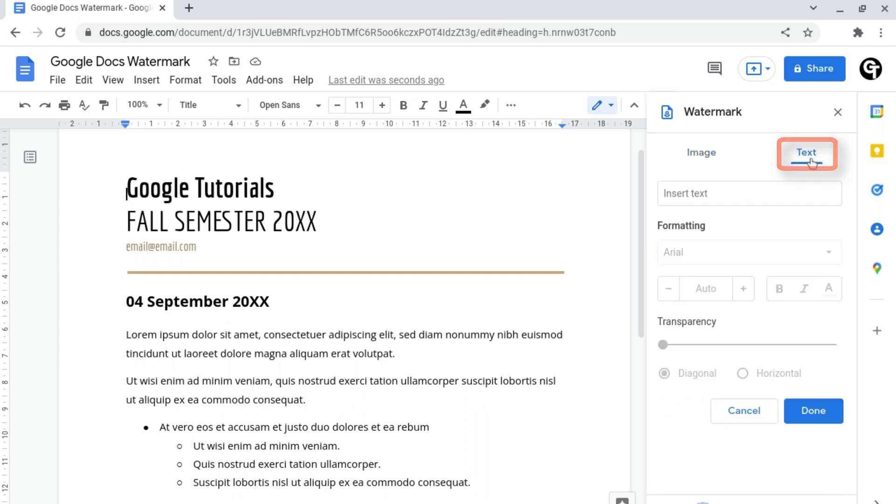
left_click(750, 193)
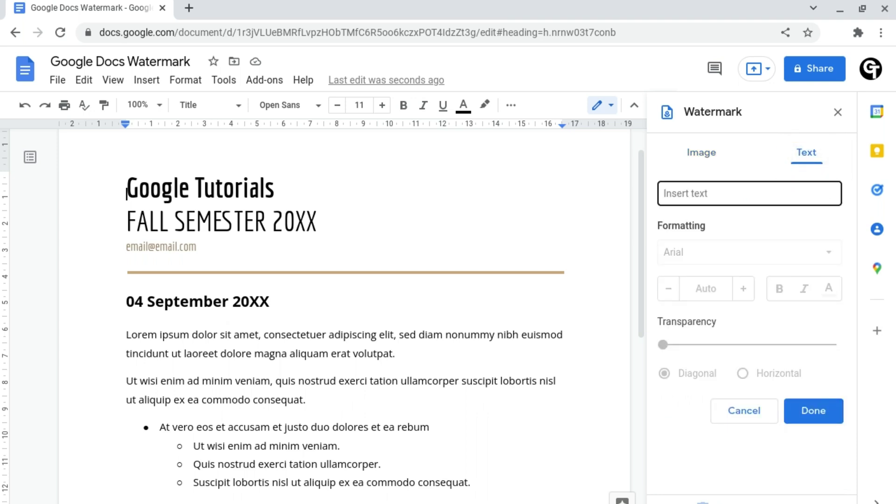
type("Google Tutorials")
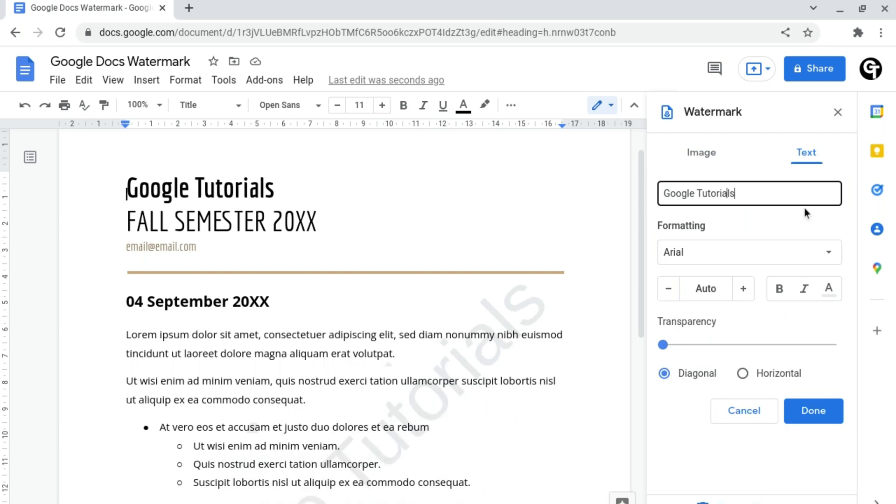
left_click(779, 255)
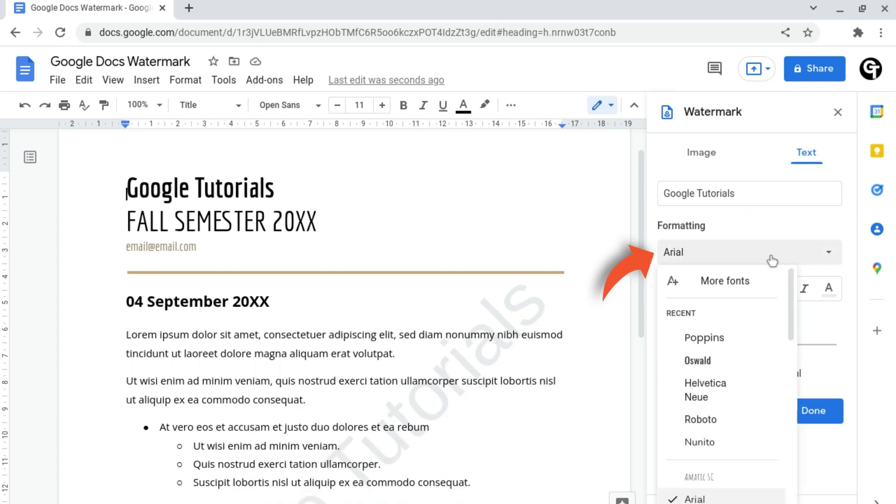
left_click(722, 339)
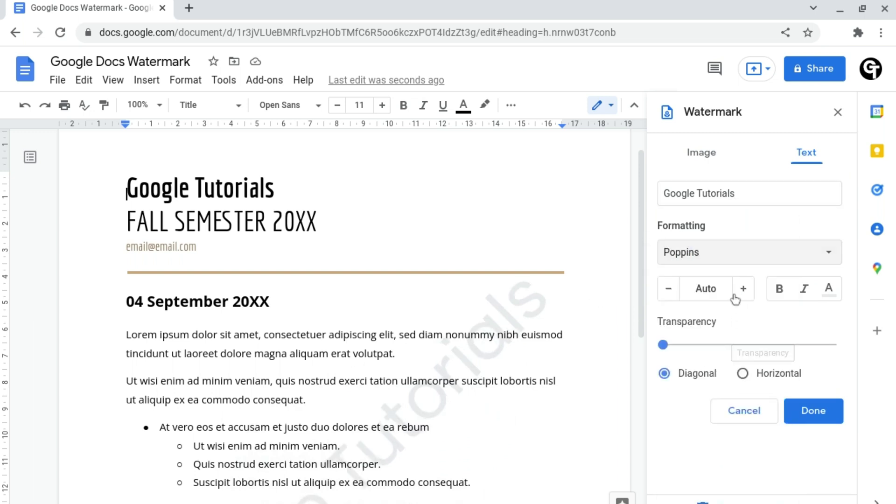
- Set the watermark text to size 70, bold, and magenta
left_click(744, 289)
left_click(745, 289)
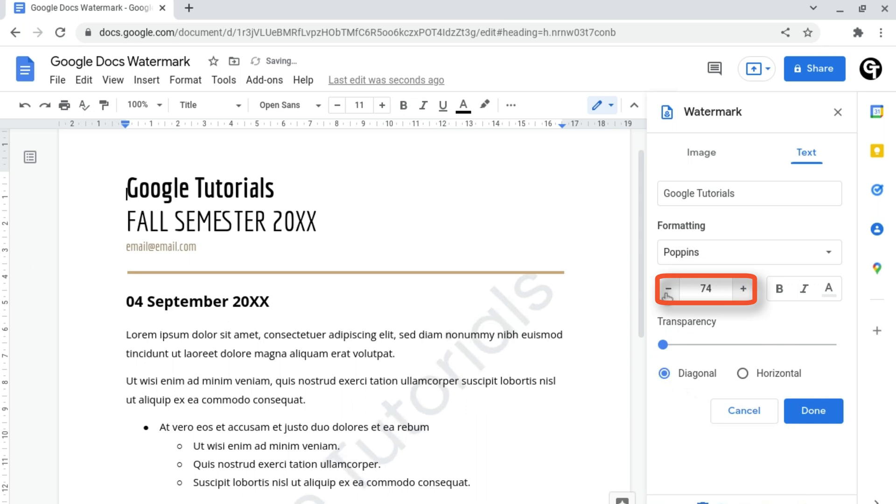
left_click(667, 294)
left_click(668, 293)
left_click(668, 295)
left_click(667, 295)
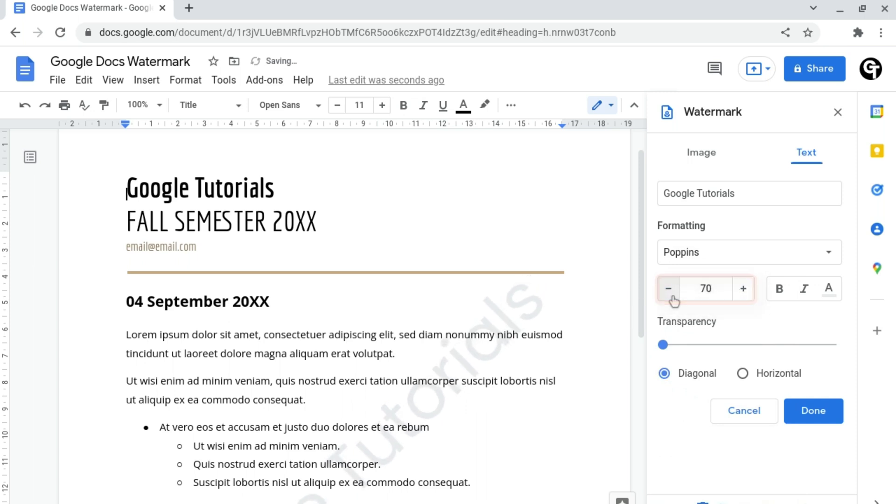
left_click(778, 289)
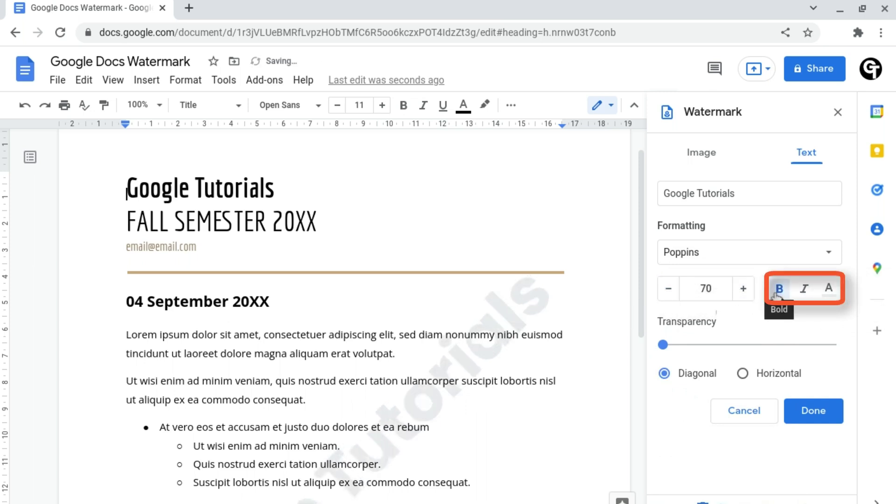
left_click(804, 290)
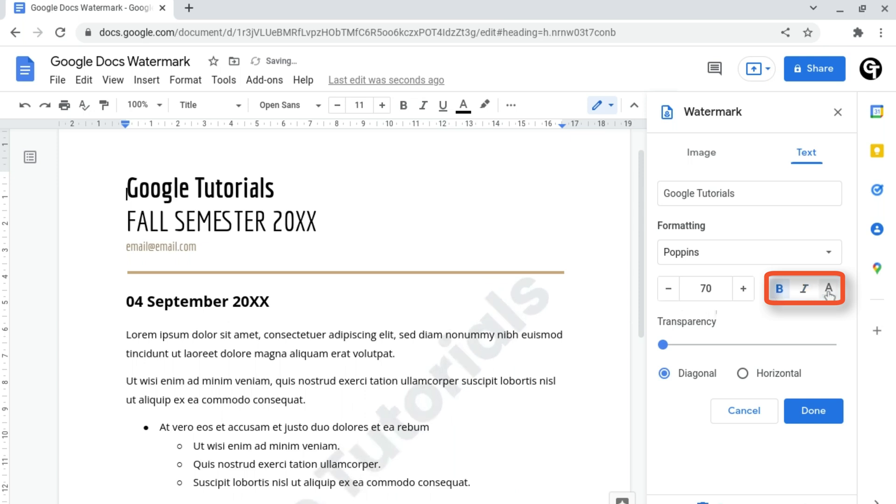
left_click(828, 288)
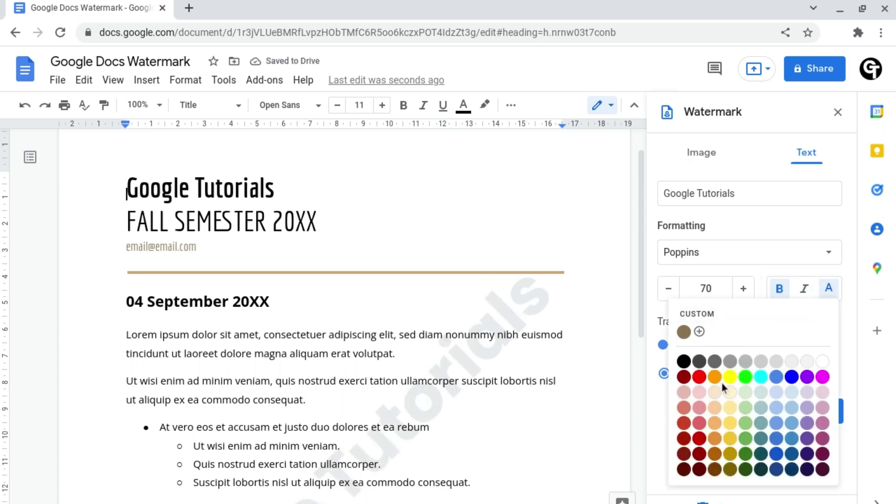
left_click(822, 376)
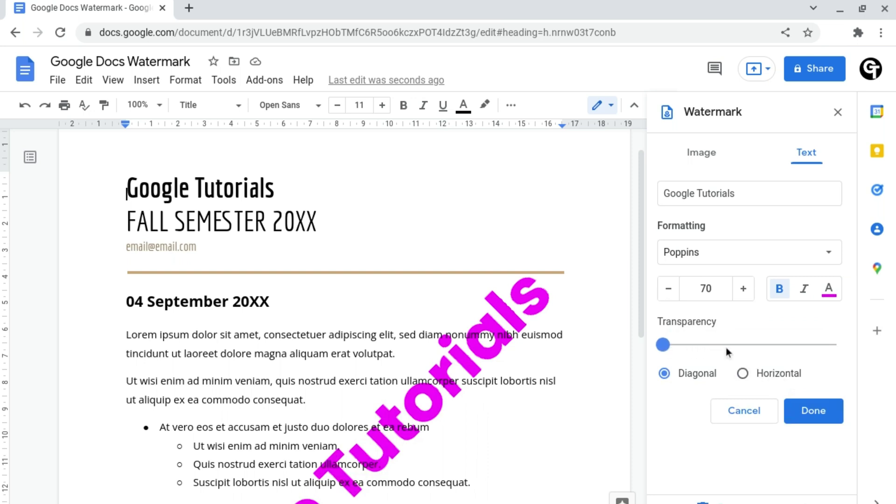
- Raise the watermark transparency to about 70% and set its orientation to Horizontal
left_click(768, 345)
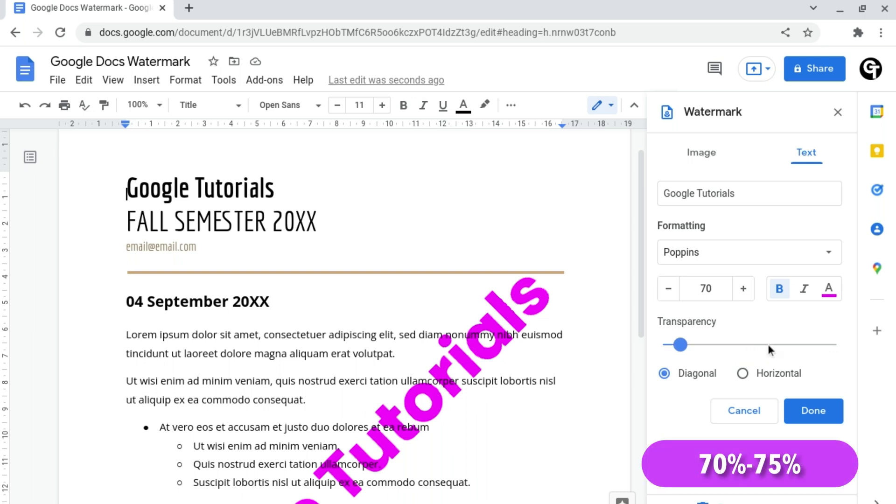
left_click_drag(768, 347, 784, 347)
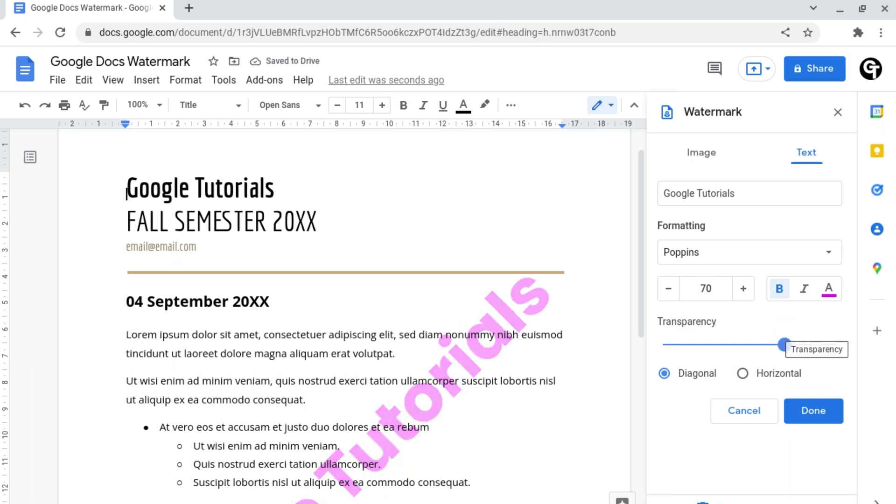
left_click(743, 374)
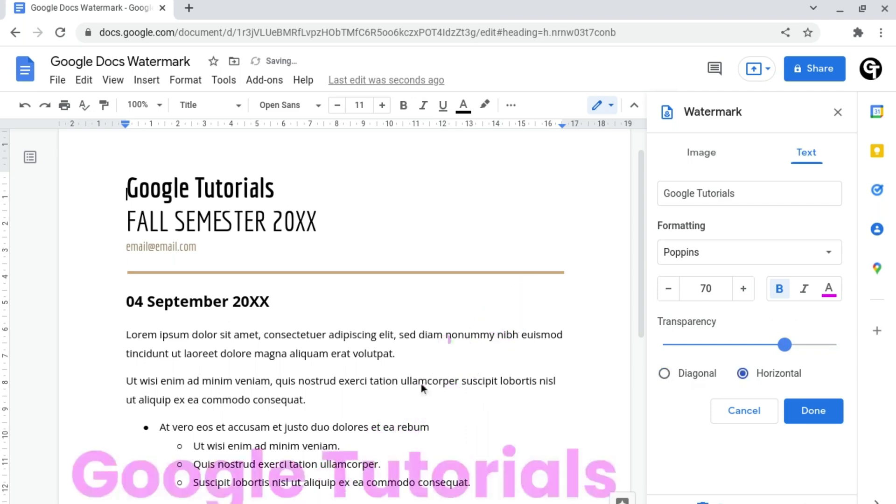
scroll(322, 380, "down", 1)
scroll(323, 381, "down", 6)
scroll(330, 372, "up", 4)
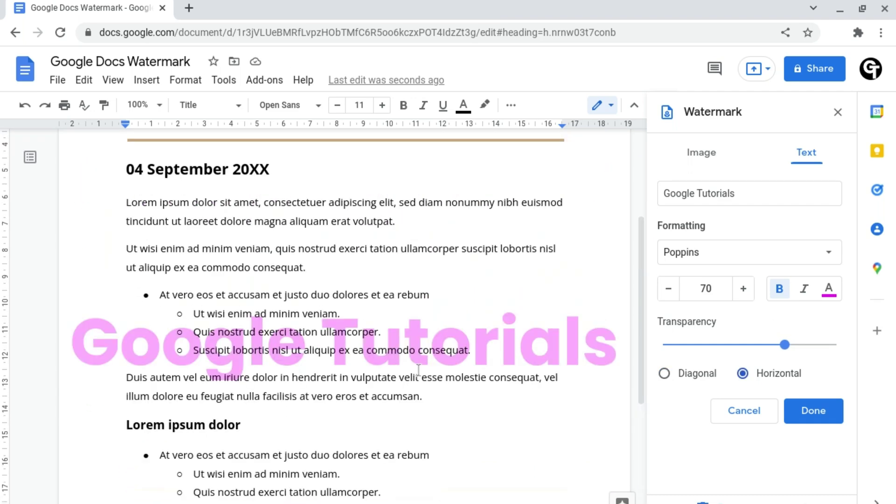